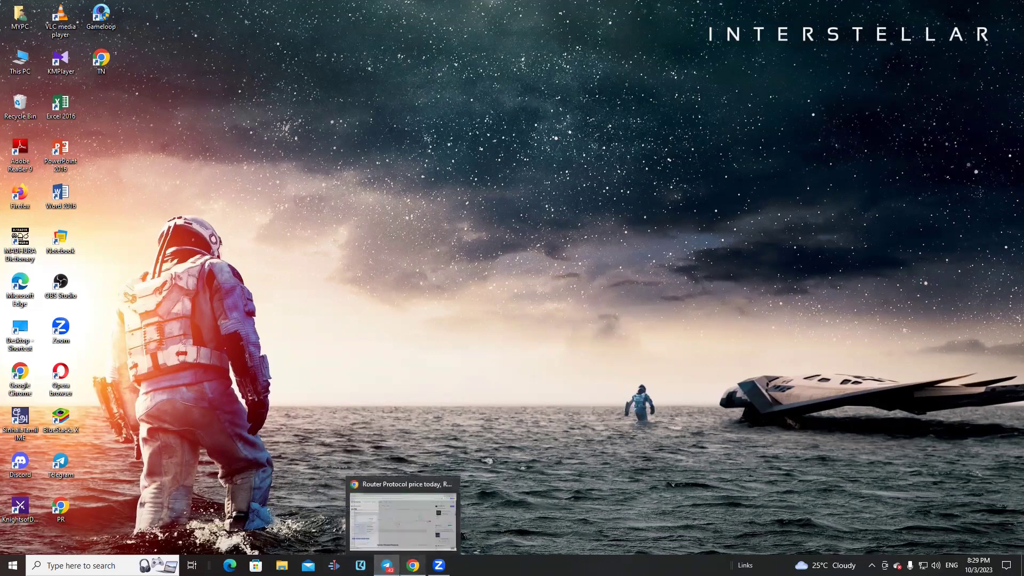
Bring Chrome forward and view the Router Protocol markets table on CoinMarketCap.
{"action": "mouse_move", "coordinate": [400, 515]}
{"action": "left_click", "coordinate": [437, 543]}
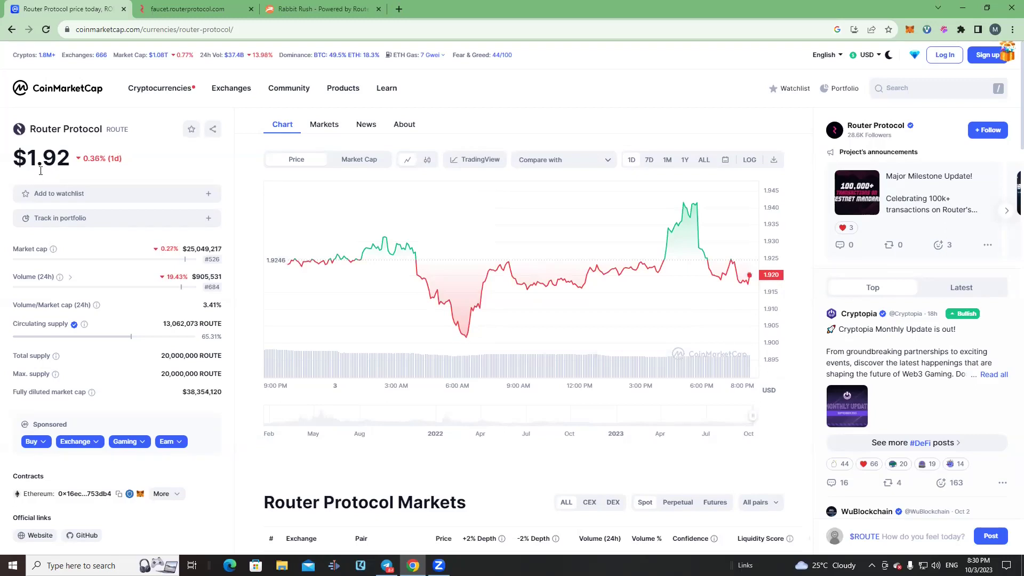
{"action": "left_click", "coordinate": [325, 123]}
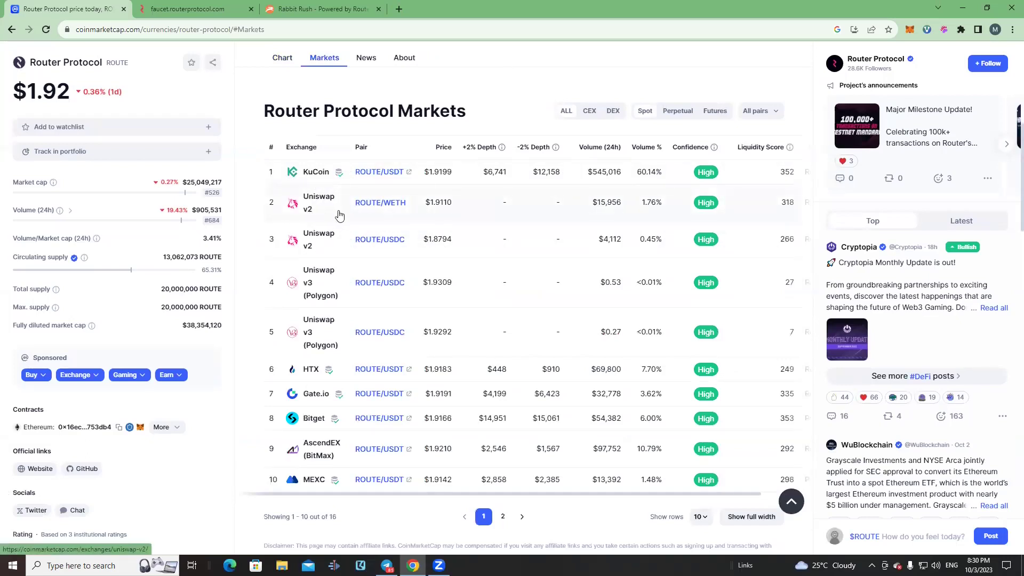
{"action": "mouse_move", "coordinate": [338, 395]}
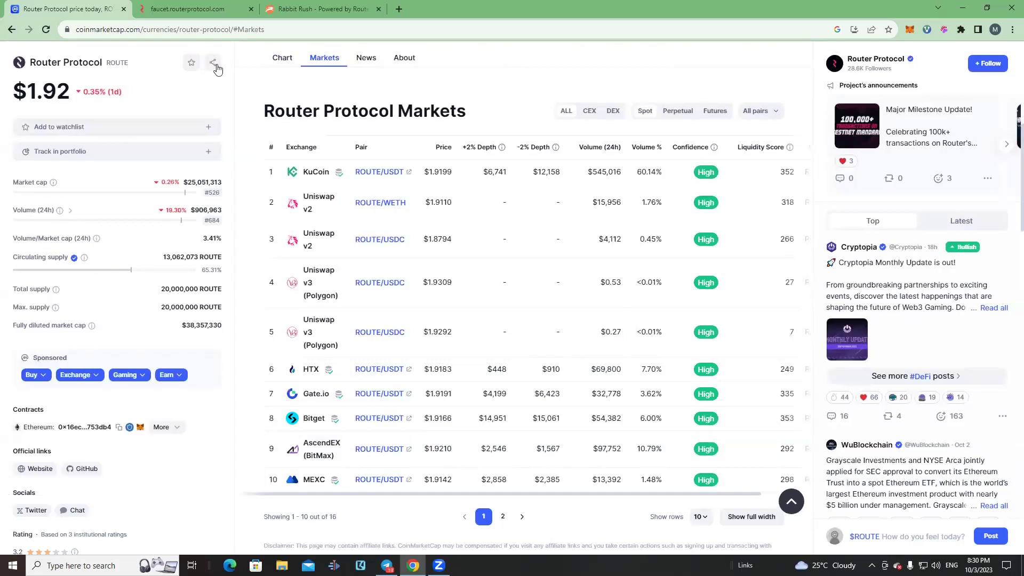
{"action": "left_click", "coordinate": [199, 11]}
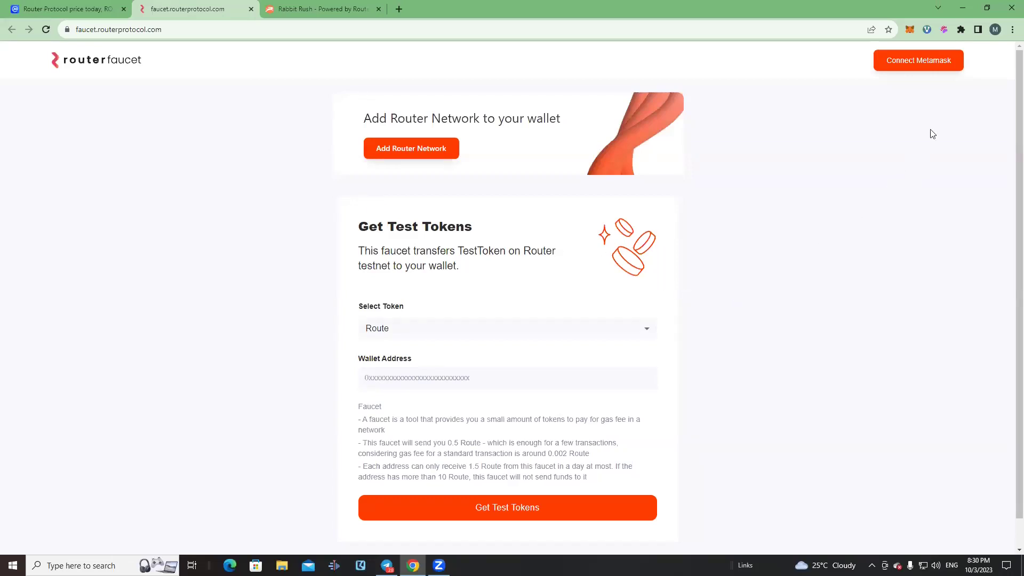
Connect the first MetaMask account to the Router Faucet.
{"action": "left_click", "coordinate": [913, 63]}
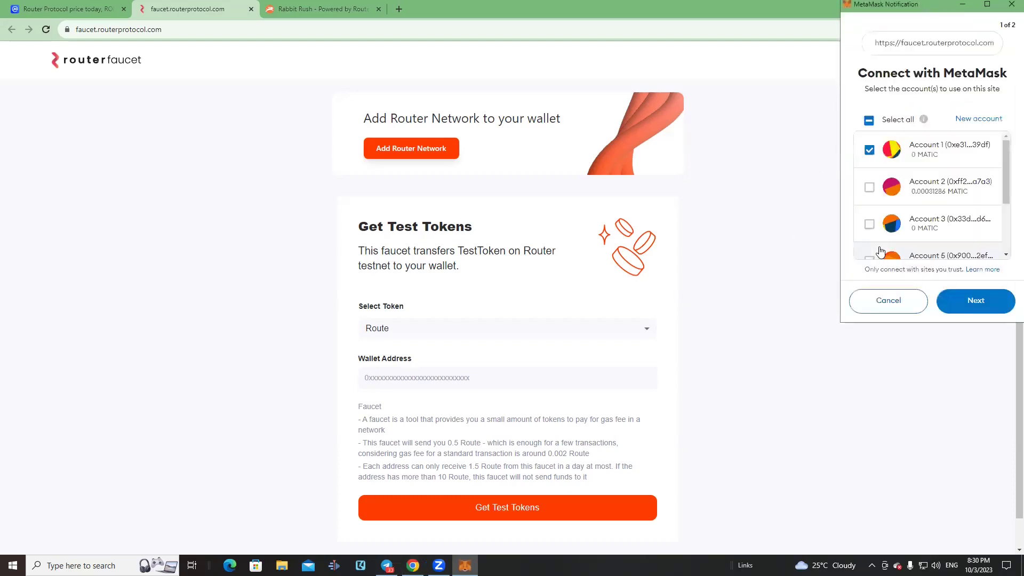
{"action": "left_click", "coordinate": [974, 308]}
{"action": "left_click", "coordinate": [973, 307]}
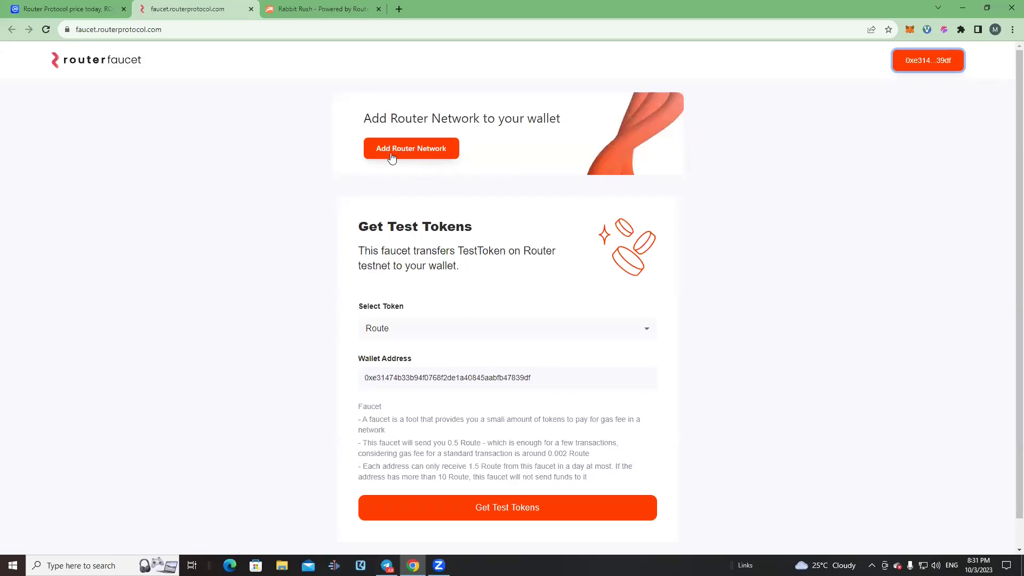
Add Router Testnet to MetaMask and switch the wallet onto it.
{"action": "left_click", "coordinate": [417, 149]}
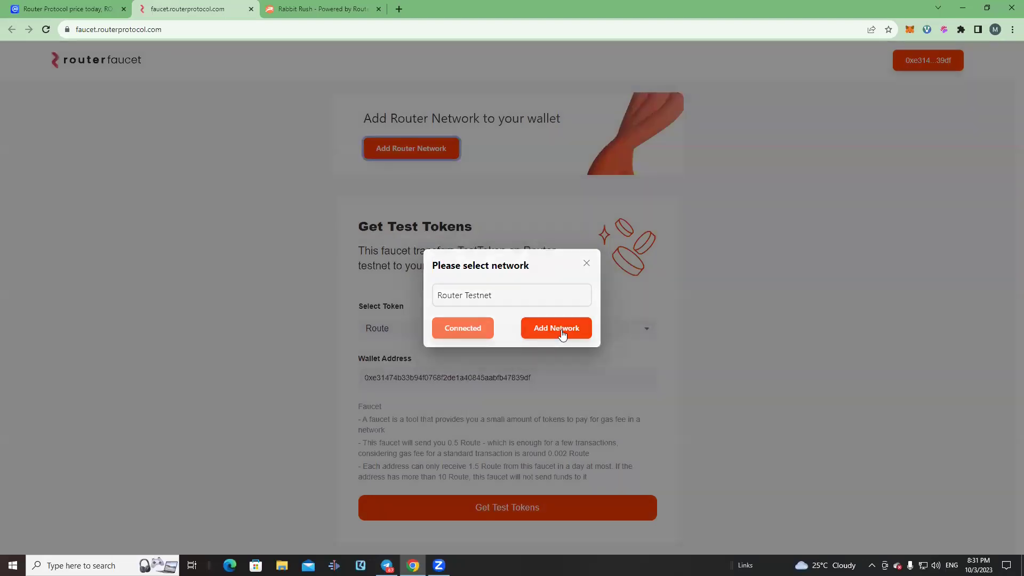
{"action": "left_click", "coordinate": [556, 328]}
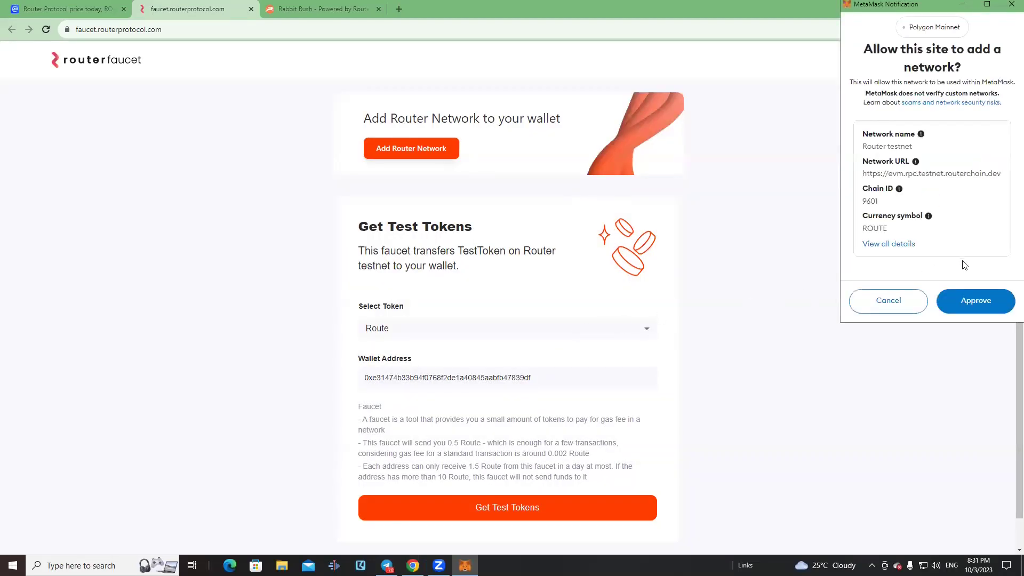
{"action": "scroll", "coordinate": [971, 303], "scroll_direction": "down", "scroll_amount": 2}
{"action": "left_click", "coordinate": [966, 304]}
{"action": "left_click", "coordinate": [969, 298]}
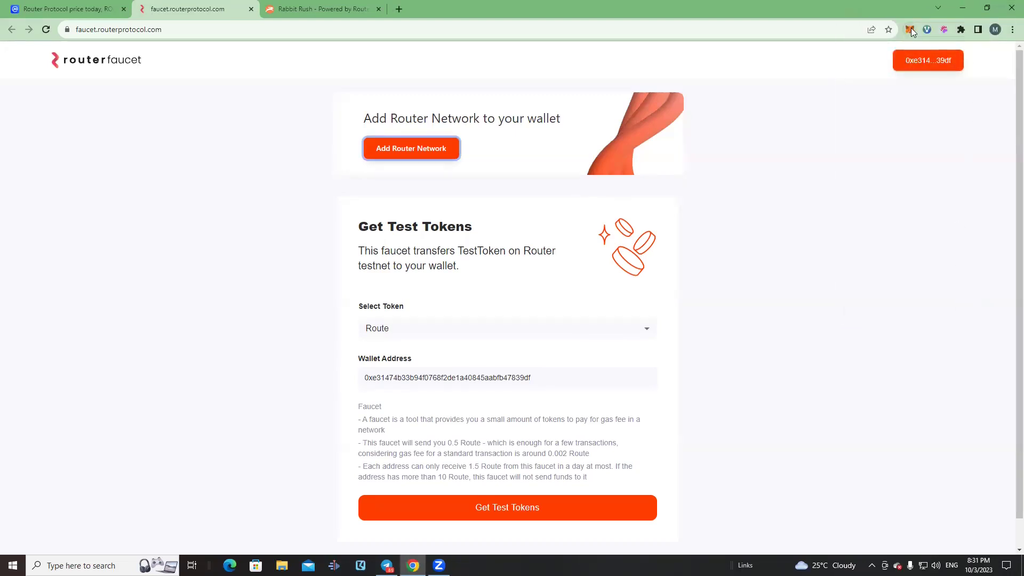
{"action": "left_click", "coordinate": [910, 30]}
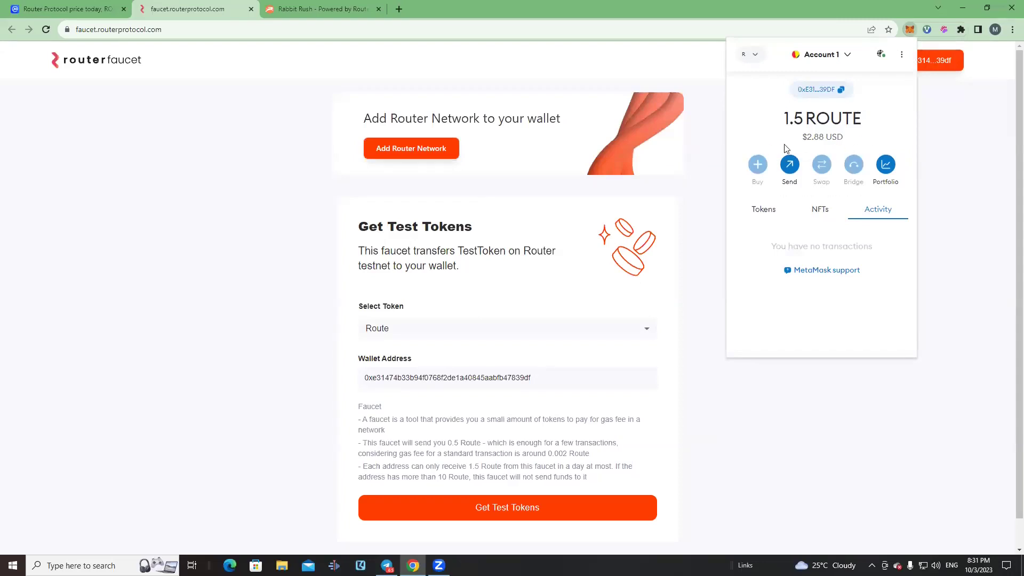
Request test ROUTE tokens from the faucet, then move to the Rabbit Rush tab.
{"action": "left_click", "coordinate": [692, 254]}
{"action": "scroll", "coordinate": [693, 264], "scroll_direction": "down", "scroll_amount": 1}
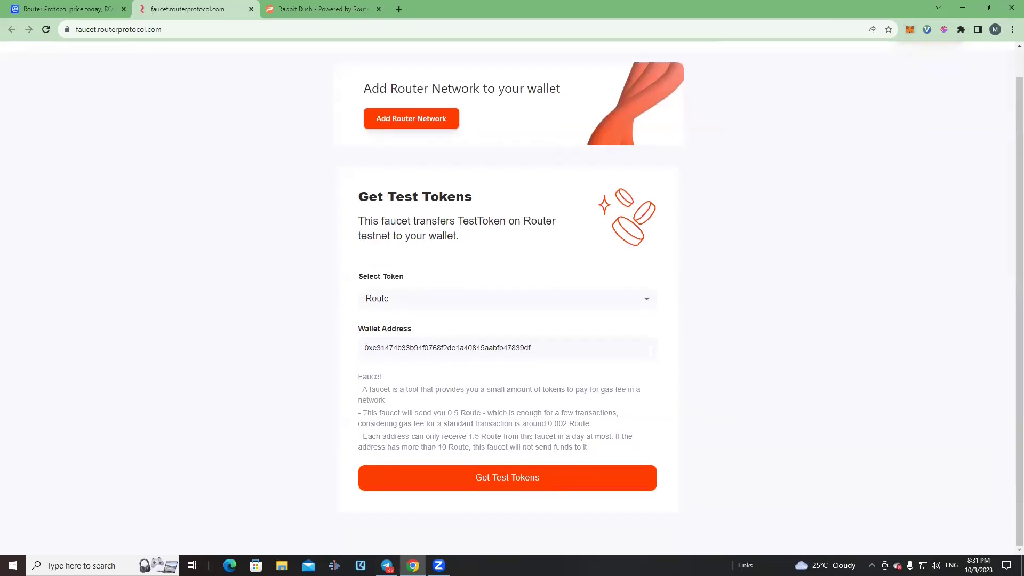
{"action": "left_click", "coordinate": [535, 487]}
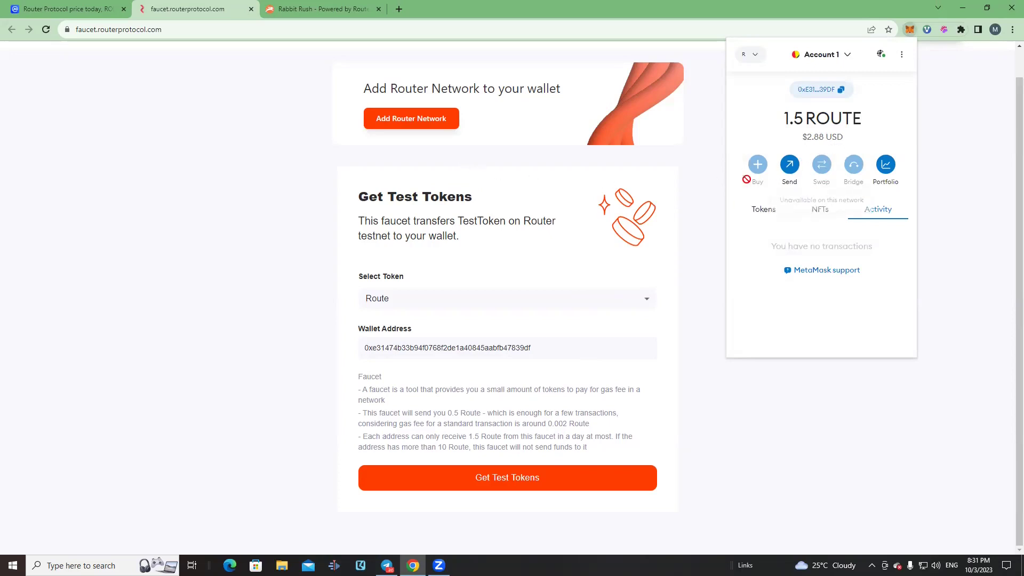
{"action": "left_click", "coordinate": [331, 5]}
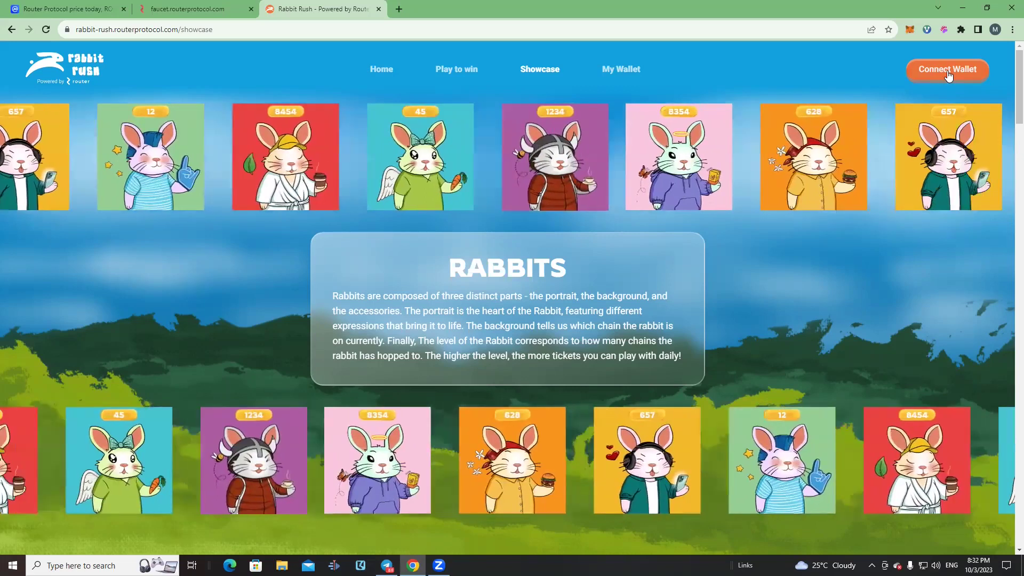
Connect the first MetaMask account to Rabbit Rush via Browser Wallets and go Home.
{"action": "left_click", "coordinate": [944, 74]}
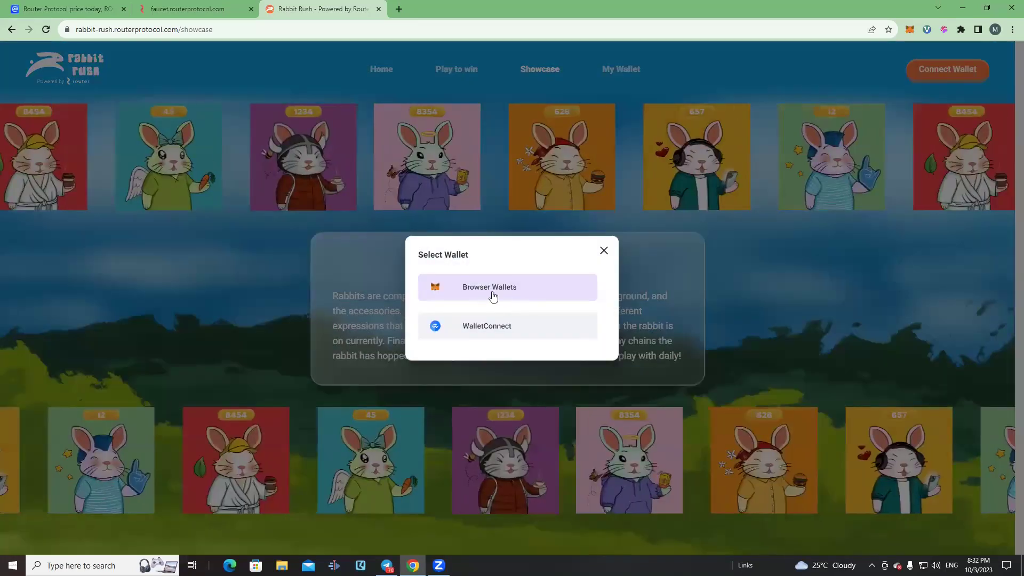
{"action": "left_click", "coordinate": [494, 297]}
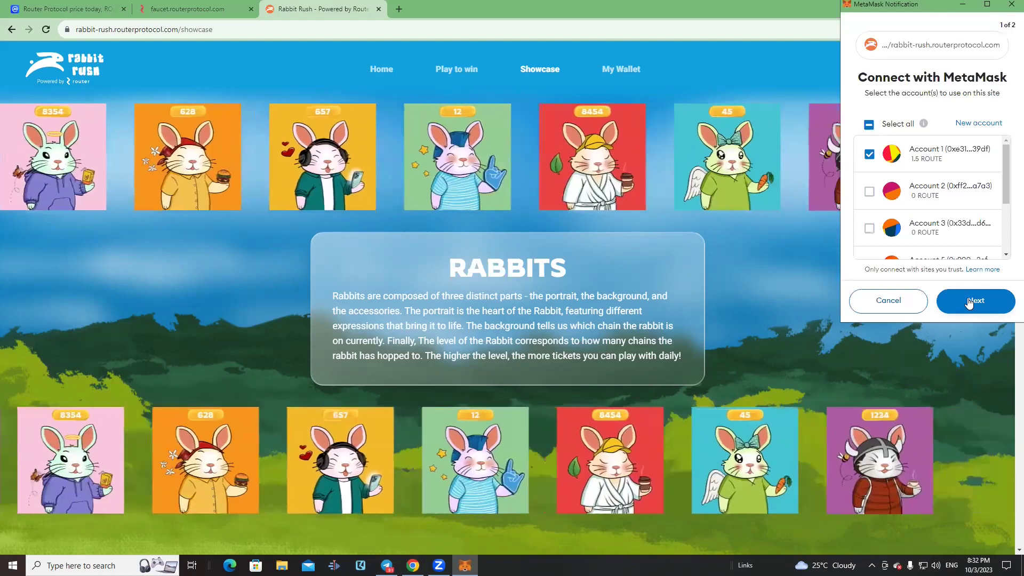
{"action": "left_click", "coordinate": [969, 303]}
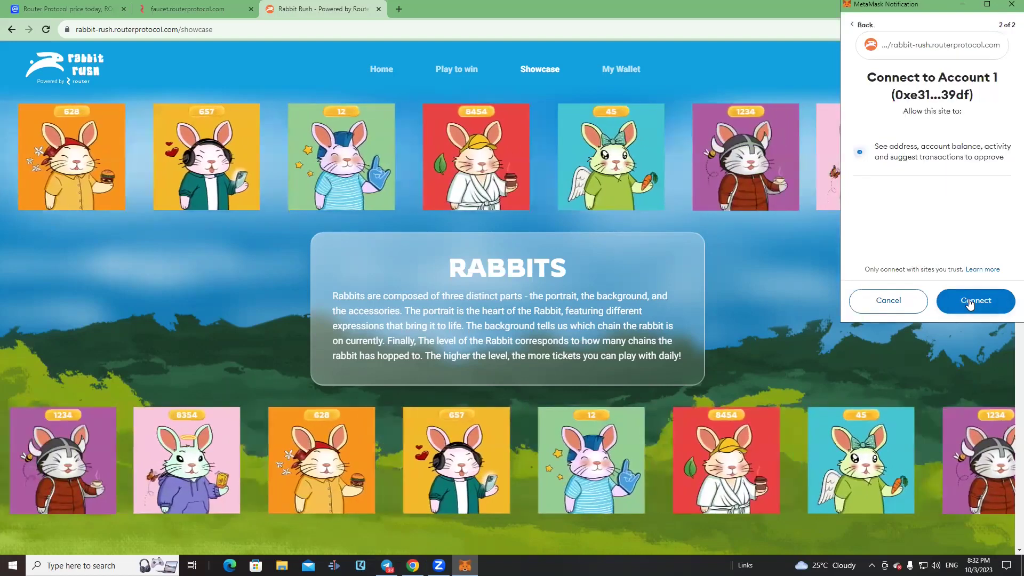
{"action": "left_click", "coordinate": [969, 302]}
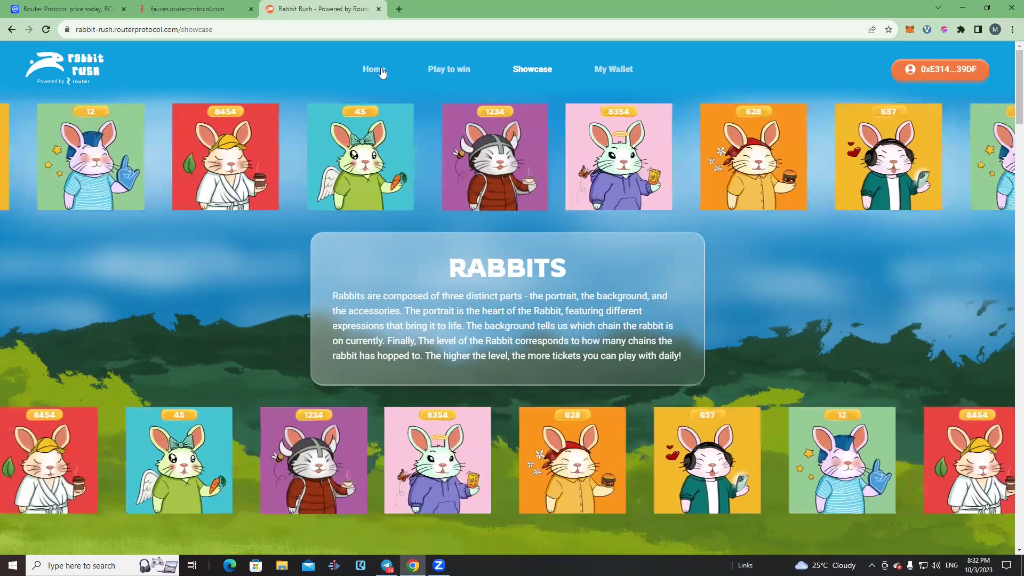
{"action": "left_click", "coordinate": [382, 72]}
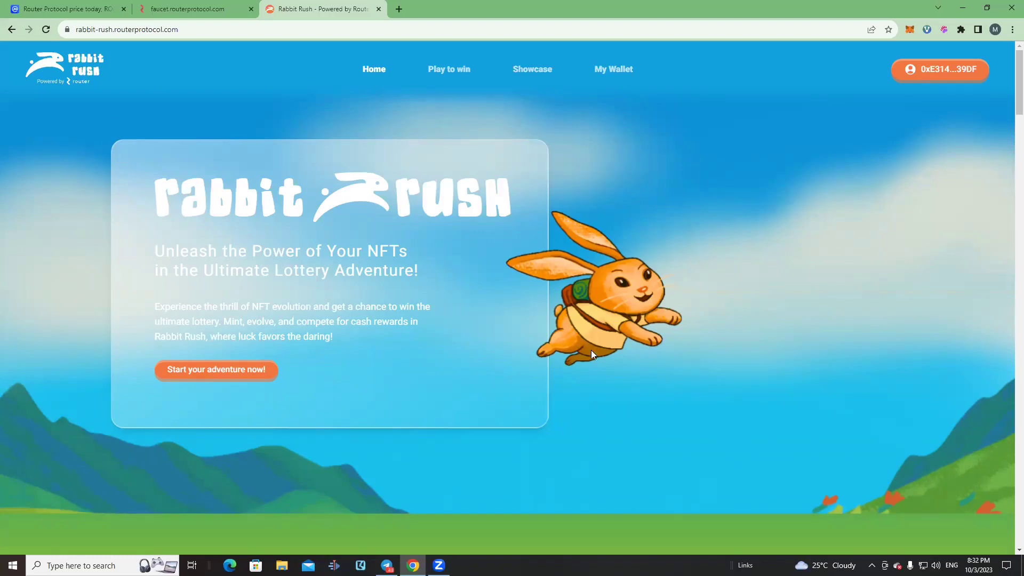
Mint Rabbit #15924 at Level 50 and share it as a post on X.
{"action": "left_click", "coordinate": [238, 377]}
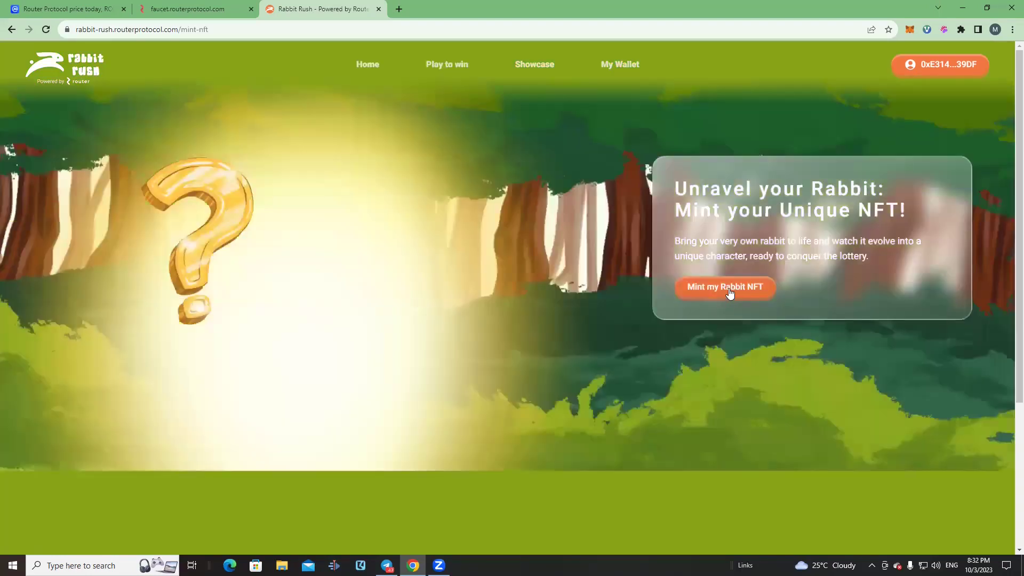
{"action": "left_click", "coordinate": [738, 285]}
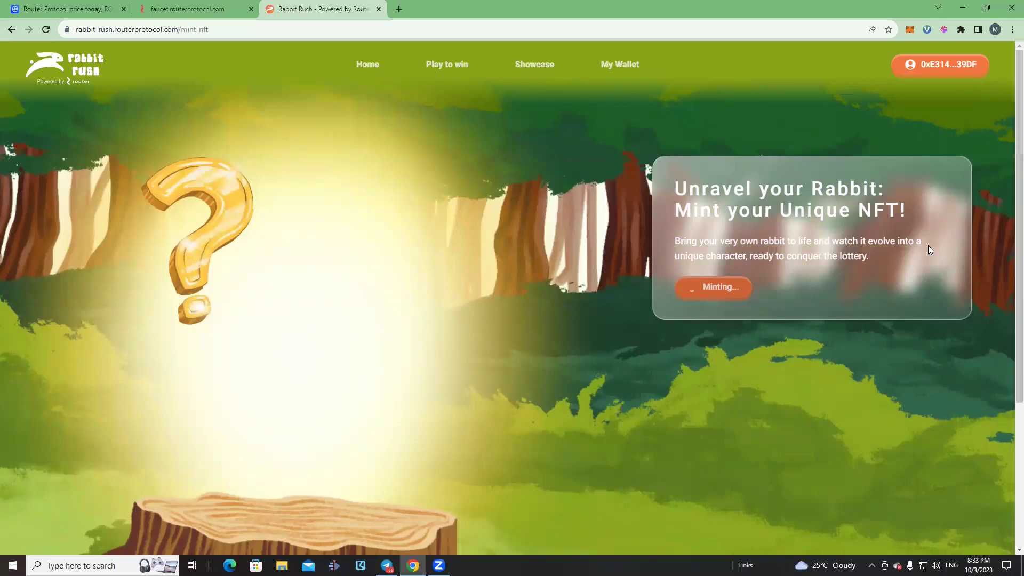
{"action": "scroll", "coordinate": [951, 220], "scroll_direction": "down", "scroll_amount": 5}
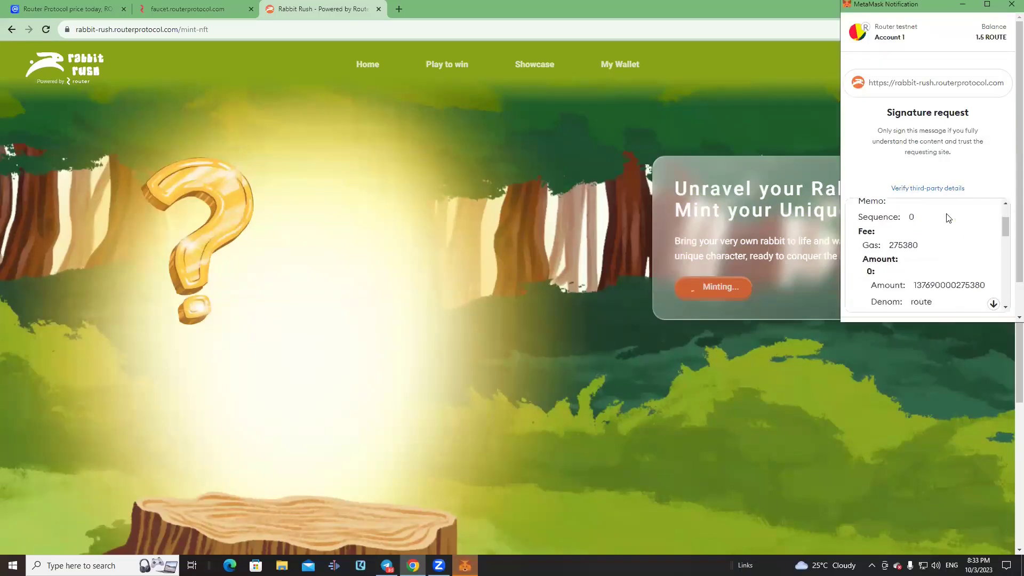
{"action": "scroll", "coordinate": [951, 220], "scroll_direction": "down", "scroll_amount": 10}
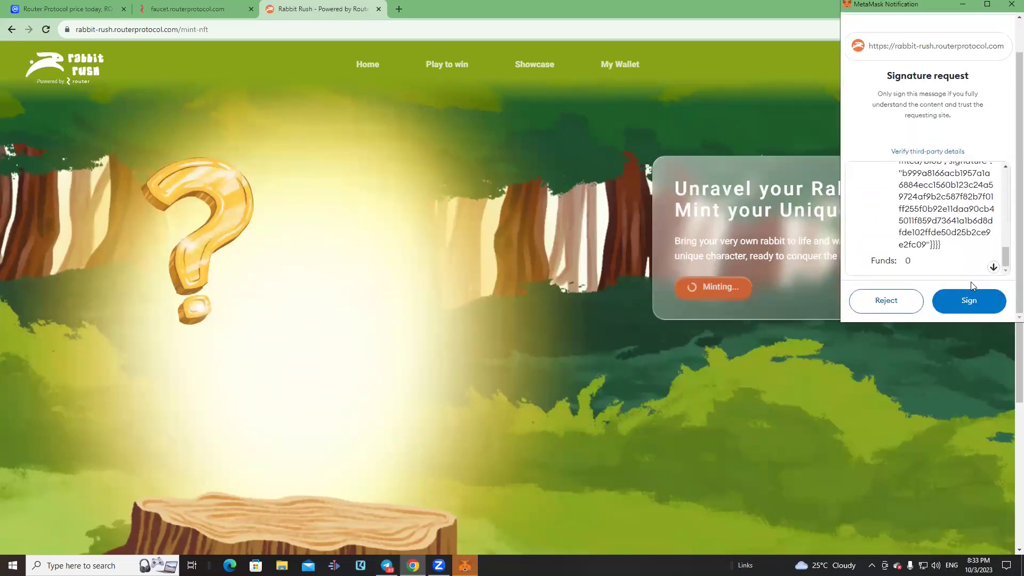
{"action": "left_click", "coordinate": [969, 302]}
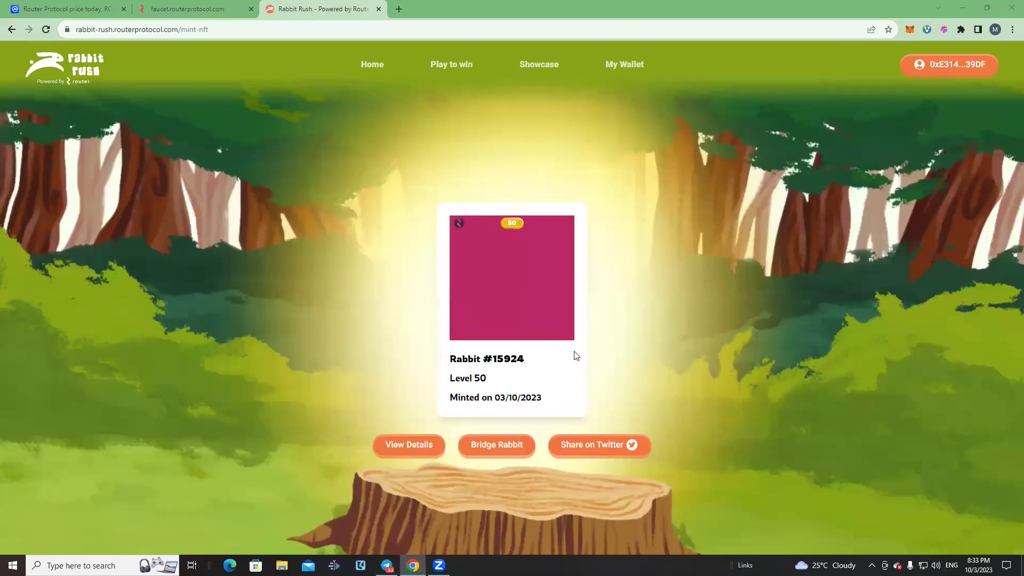
{"action": "left_click", "coordinate": [614, 450]}
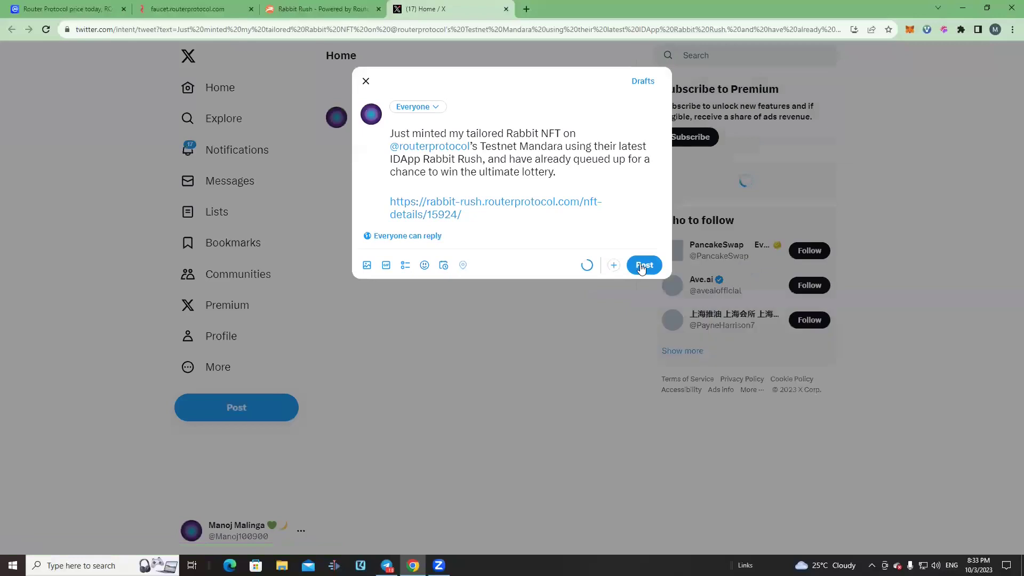
Publish the prefilled X post about Rabbit #15924 and return to Rabbit Rush.
{"action": "left_click", "coordinate": [640, 264]}
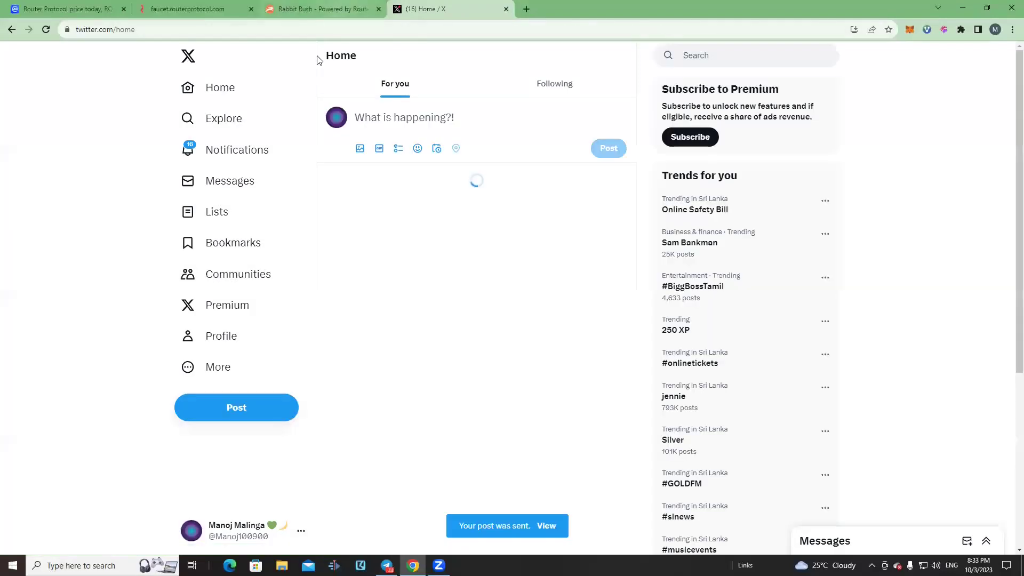
{"action": "key", "text": "ctrl+shift+Tab"}
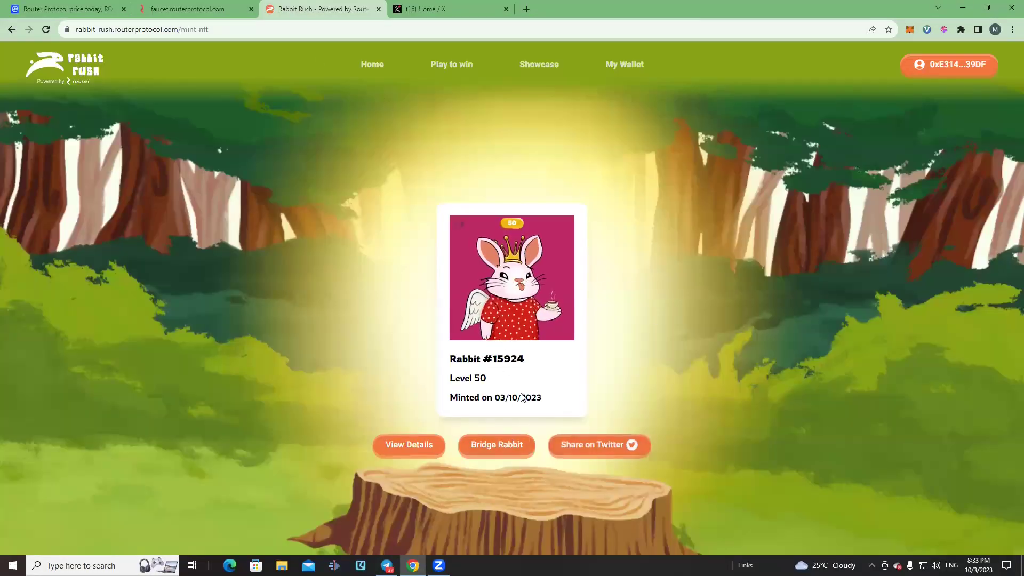
Bridge Rabbit #15924 to Polygon Mumbai, first opening the gas-token faucet.
{"action": "left_click", "coordinate": [511, 448]}
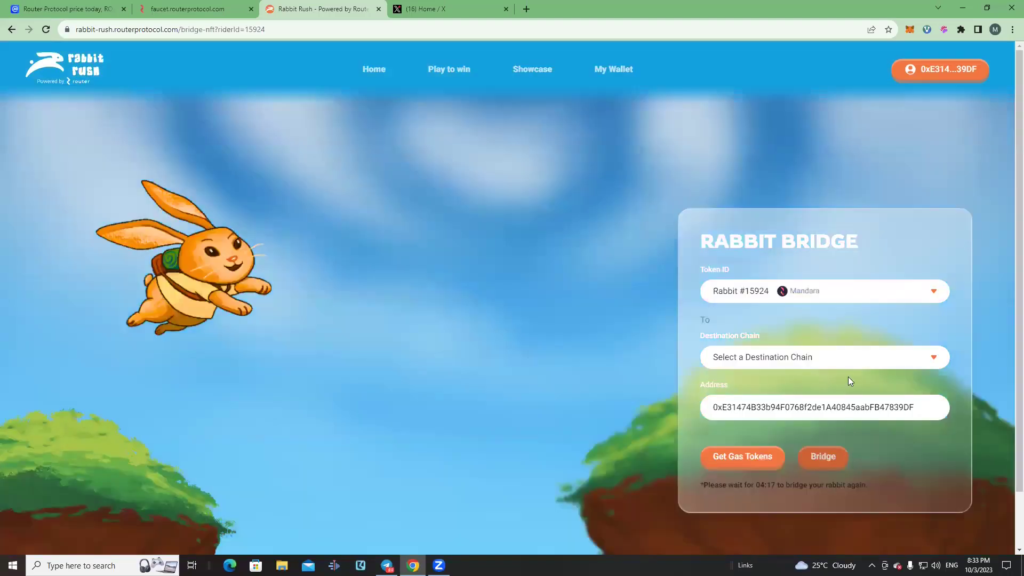
{"action": "scroll", "coordinate": [848, 377], "scroll_direction": "down", "scroll_amount": 1}
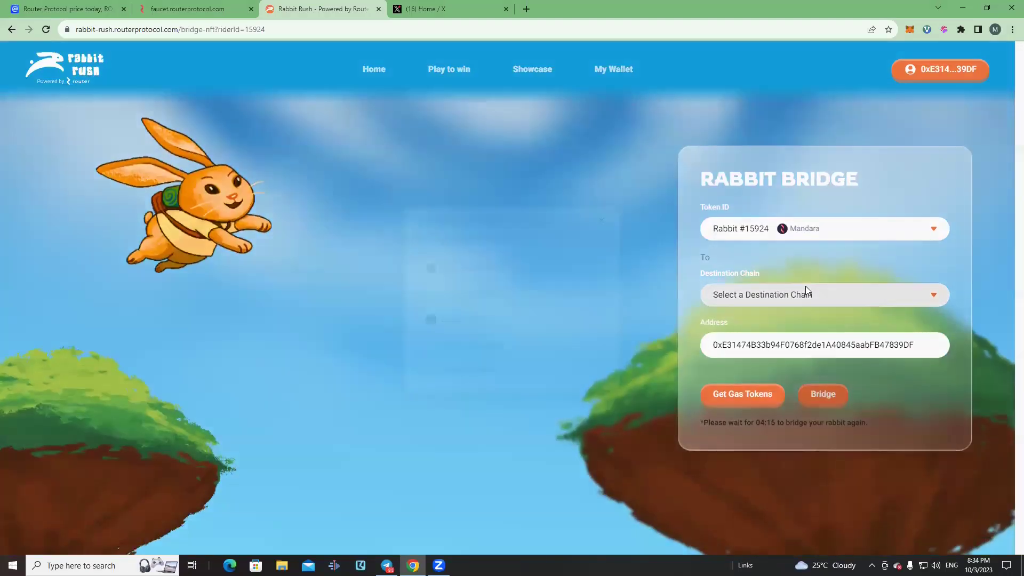
{"action": "left_click", "coordinate": [805, 286]}
{"action": "left_click", "coordinate": [476, 345]}
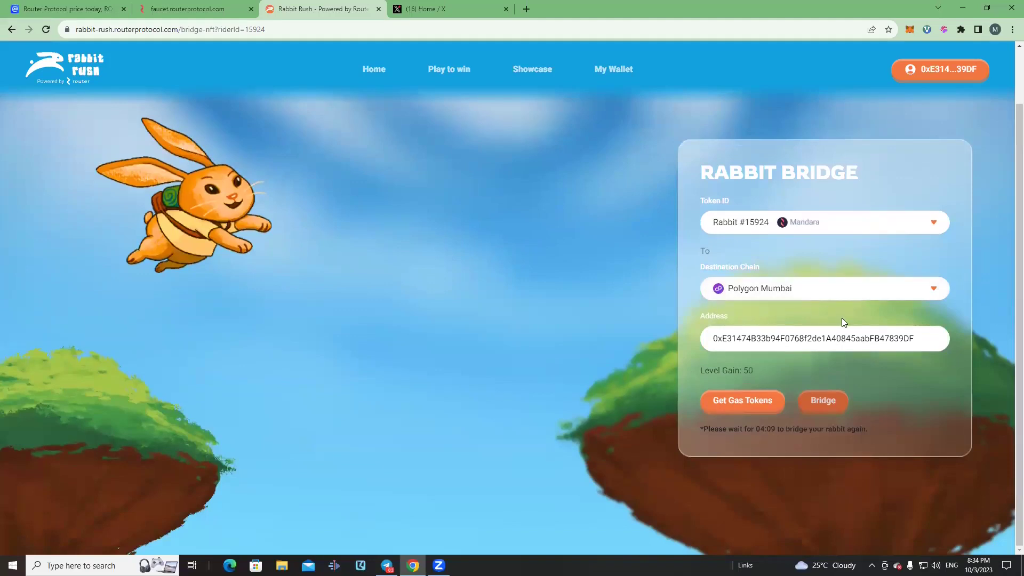
{"action": "left_click", "coordinate": [775, 400]}
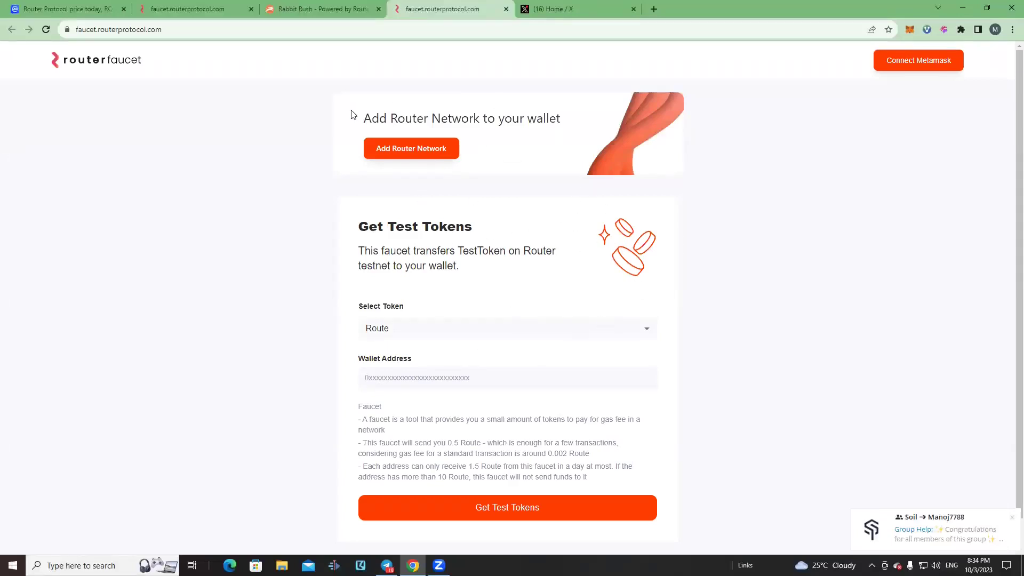
{"action": "left_click", "coordinate": [320, 9]}
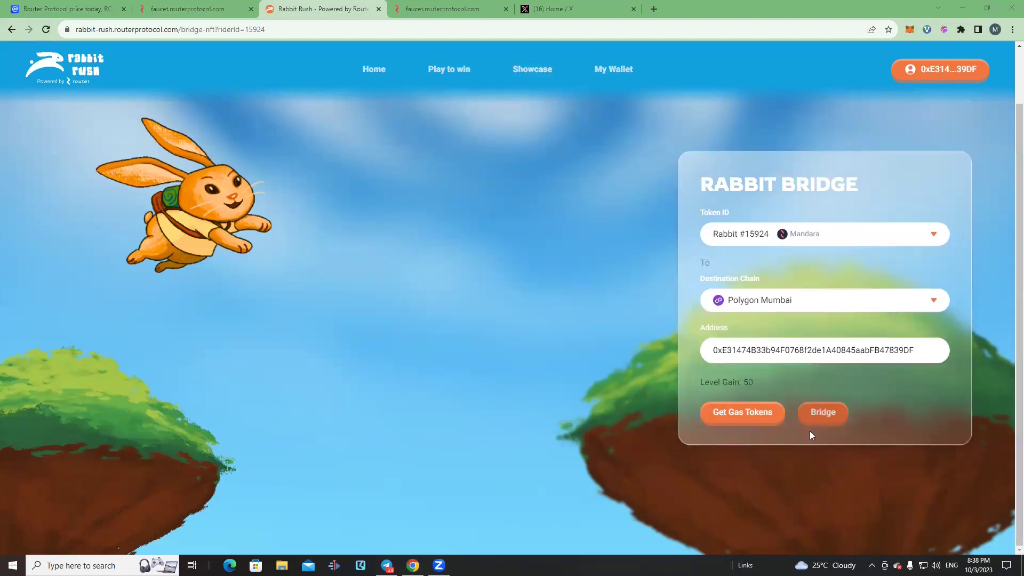
{"action": "left_click", "coordinate": [814, 412]}
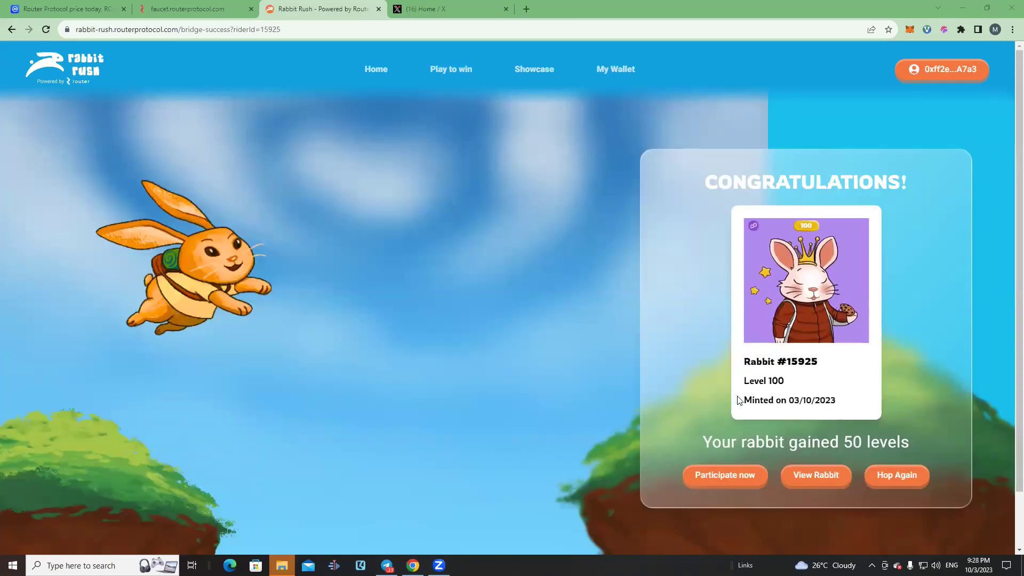
Pick Rabbit #15925 for Lottery #21 and switch the wallet to Polygon Mumbai.
{"action": "left_click", "coordinate": [738, 476]}
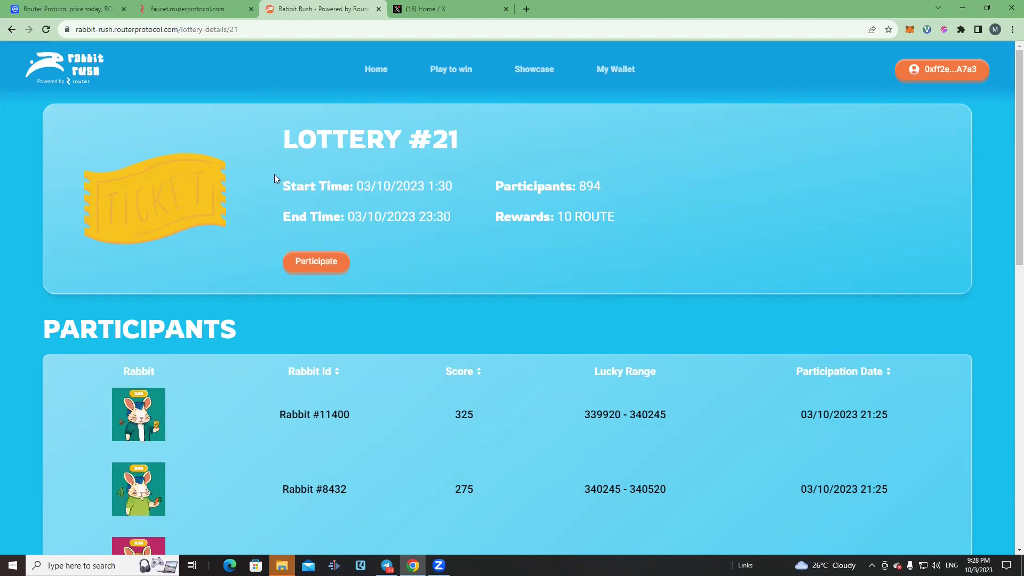
{"action": "left_click", "coordinate": [321, 261]}
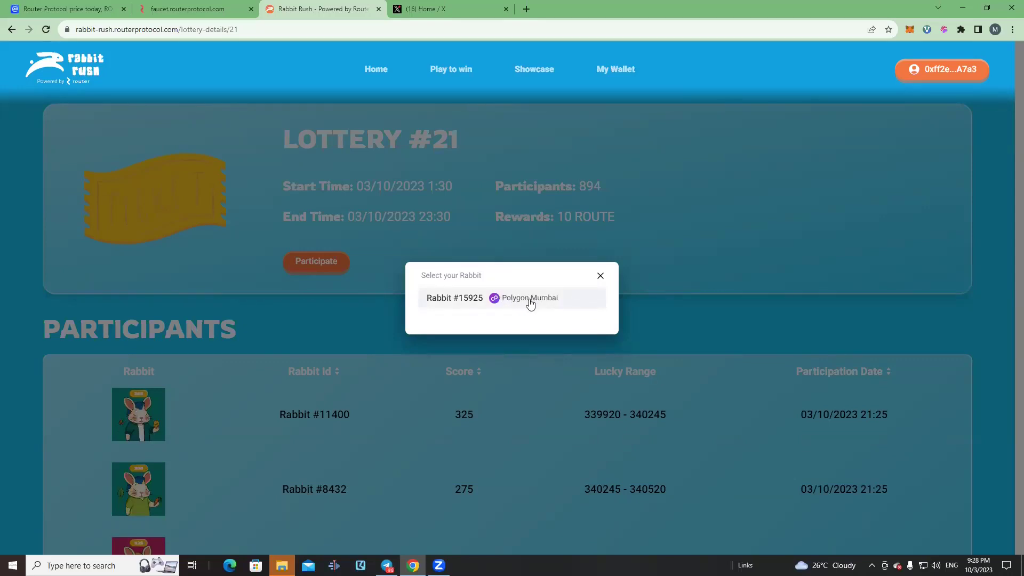
{"action": "left_click", "coordinate": [529, 302]}
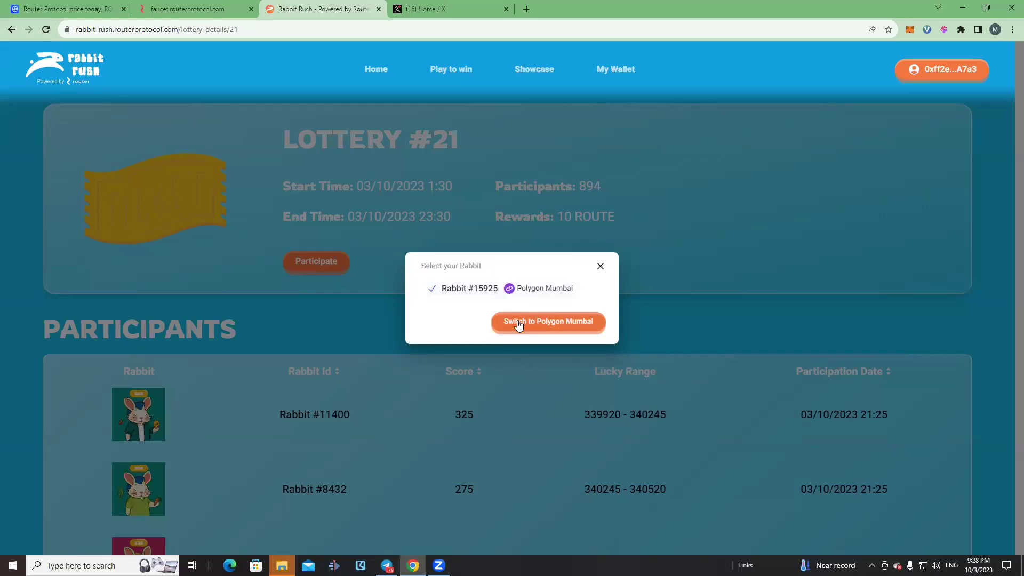
{"action": "left_click", "coordinate": [540, 322]}
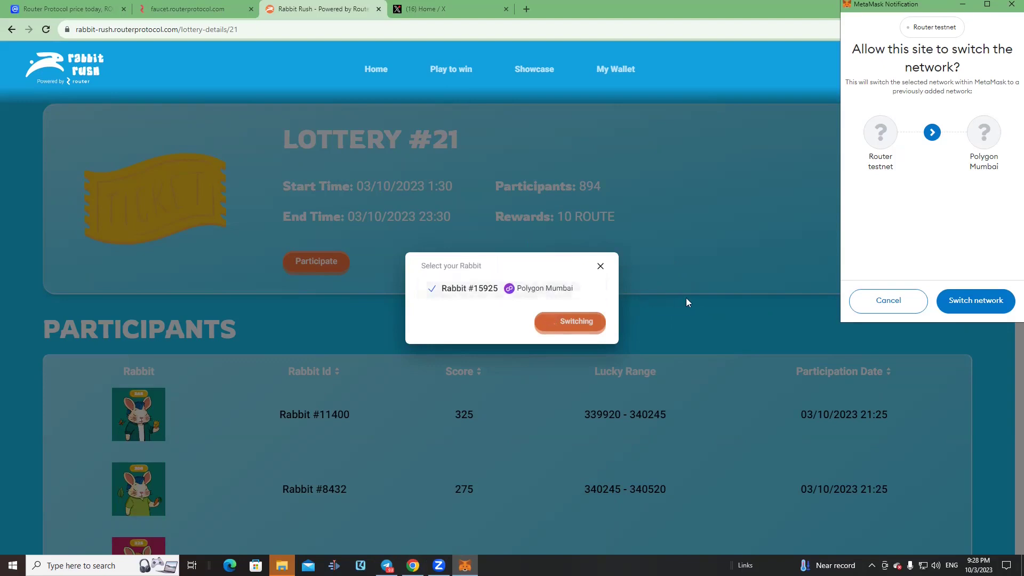
{"action": "left_click", "coordinate": [974, 302]}
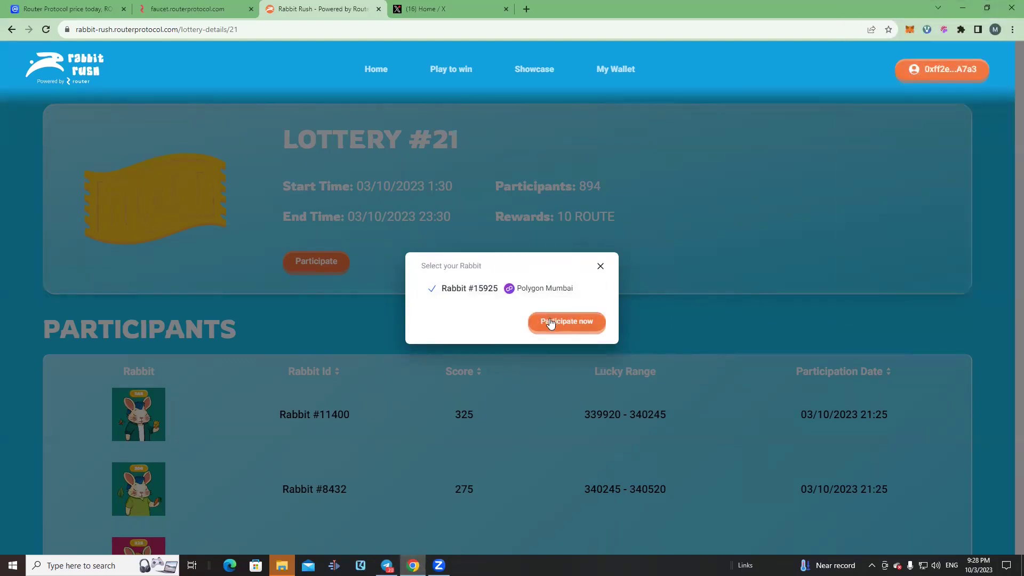
Submit and confirm Rabbit #15925's Lottery #21 entry, then close the dialog.
{"action": "left_click", "coordinate": [573, 324]}
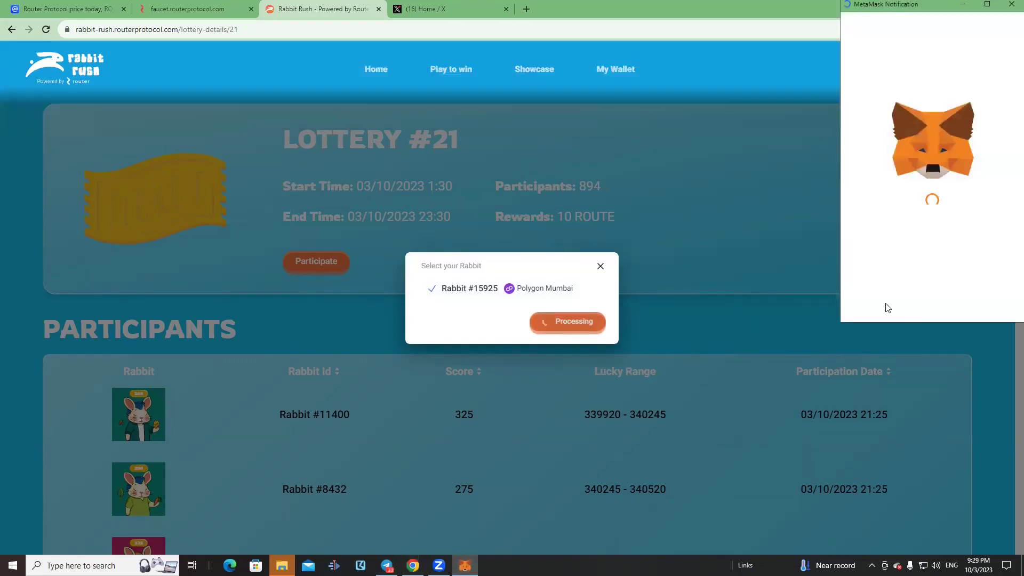
{"action": "scroll", "coordinate": [960, 278], "scroll_direction": "down", "scroll_amount": 1}
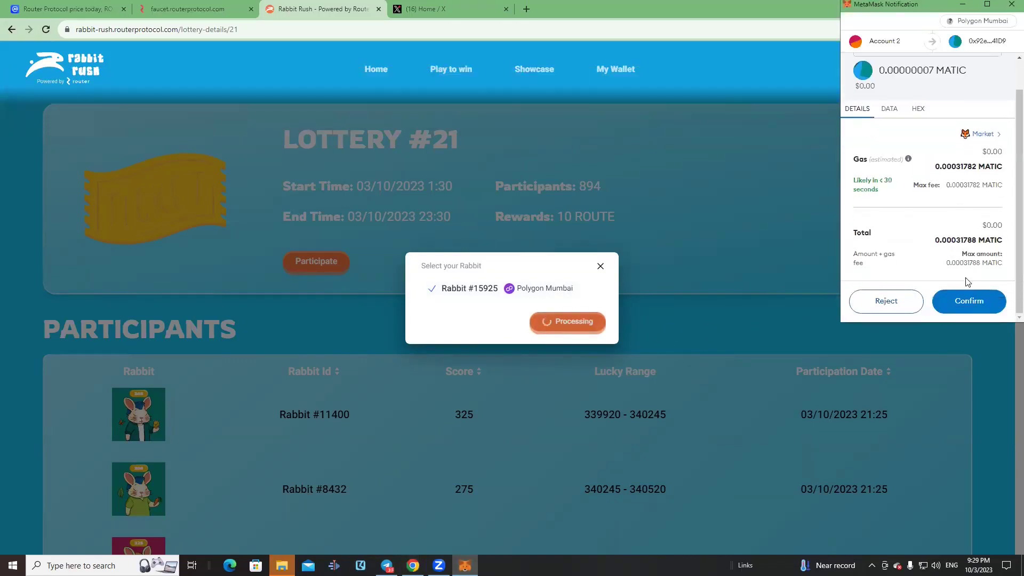
{"action": "left_click", "coordinate": [968, 302]}
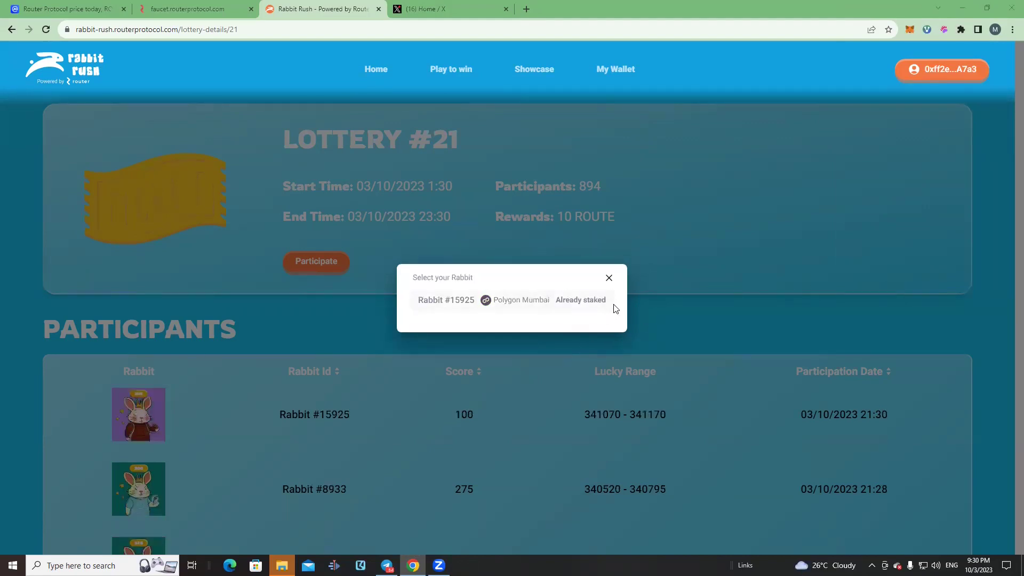
{"action": "left_click", "coordinate": [609, 278]}
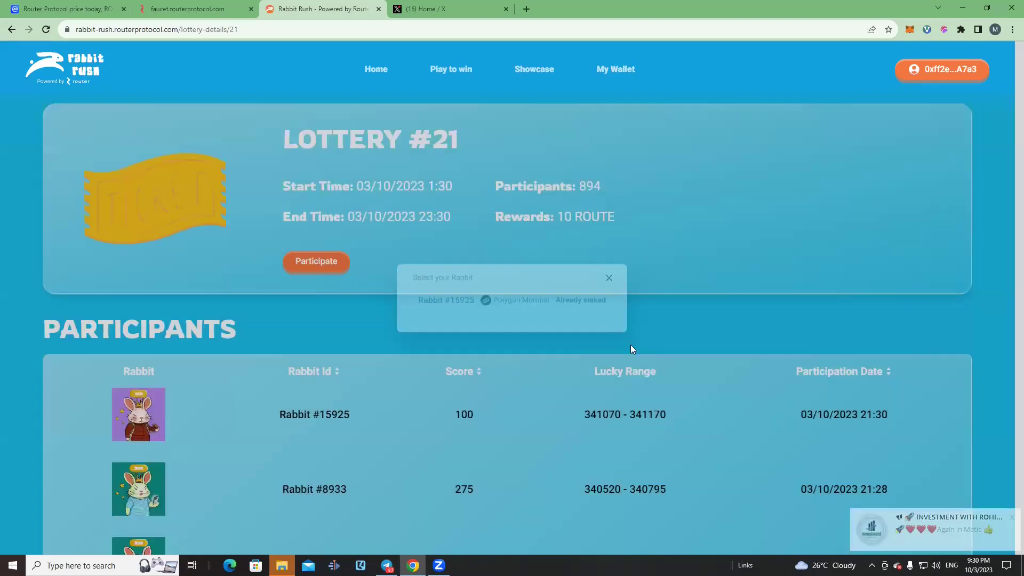
{"action": "scroll", "coordinate": [746, 339], "scroll_direction": "down", "scroll_amount": 1}
{"action": "scroll", "coordinate": [717, 349], "scroll_direction": "up", "scroll_amount": 1}
Browse the lottery overview listing past lottery winners.
{"action": "left_click", "coordinate": [452, 75]}
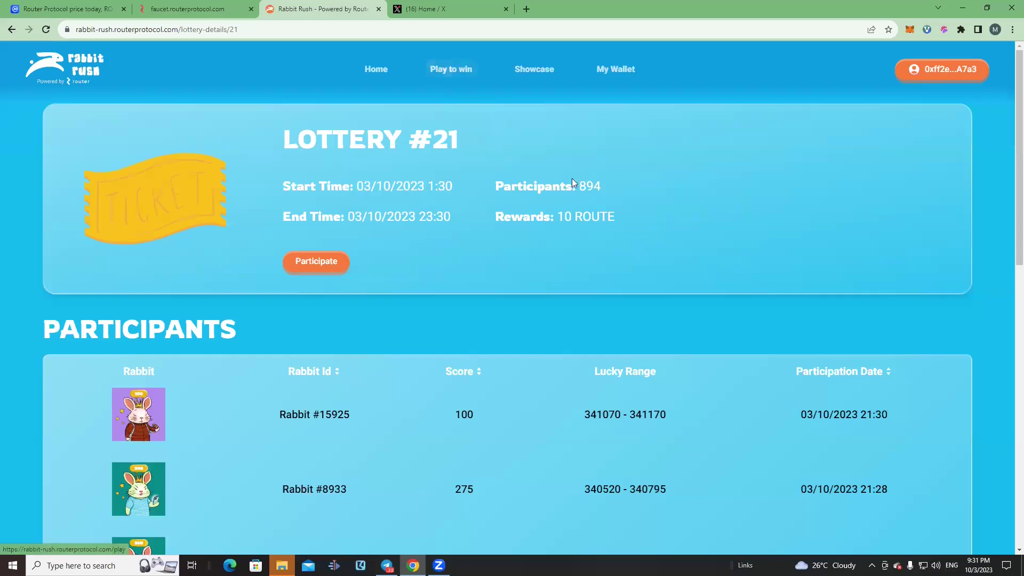
{"action": "scroll", "coordinate": [657, 290], "scroll_direction": "down", "scroll_amount": 8}
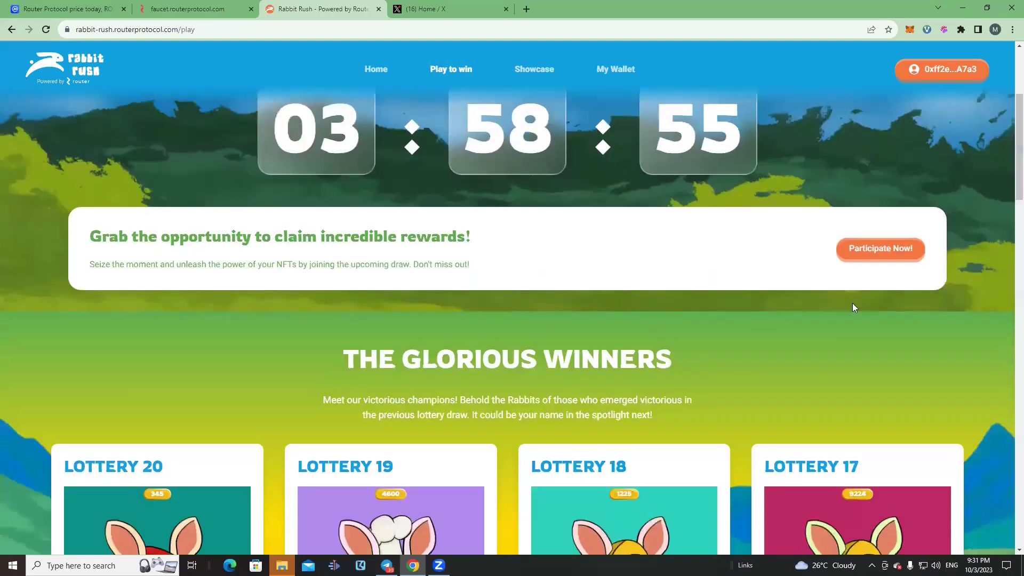
{"action": "scroll", "coordinate": [523, 256], "scroll_direction": "down", "scroll_amount": 1}
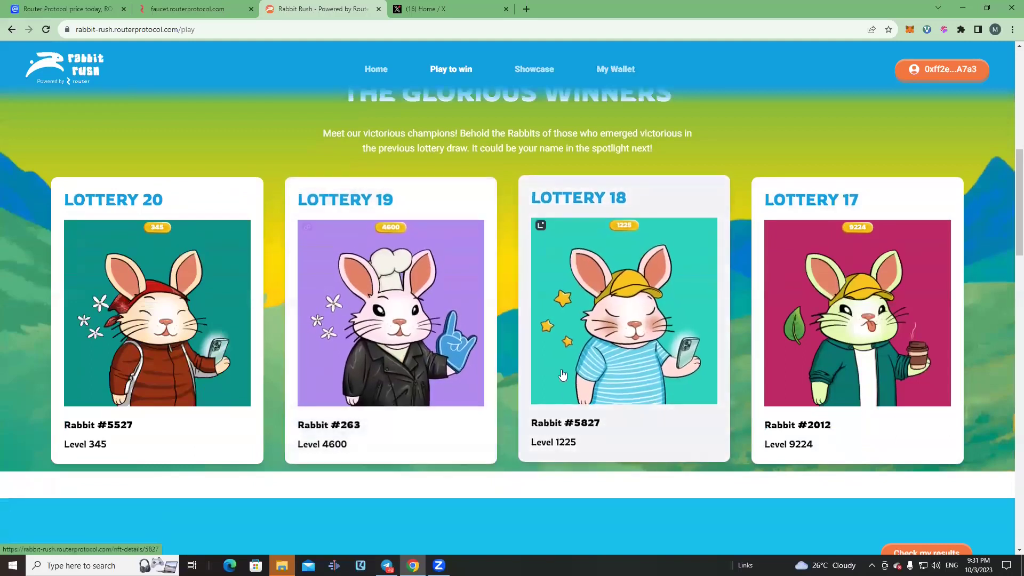
{"action": "scroll", "coordinate": [528, 376], "scroll_direction": "down", "scroll_amount": 1}
{"action": "scroll", "coordinate": [619, 358], "scroll_direction": "up", "scroll_amount": 5}
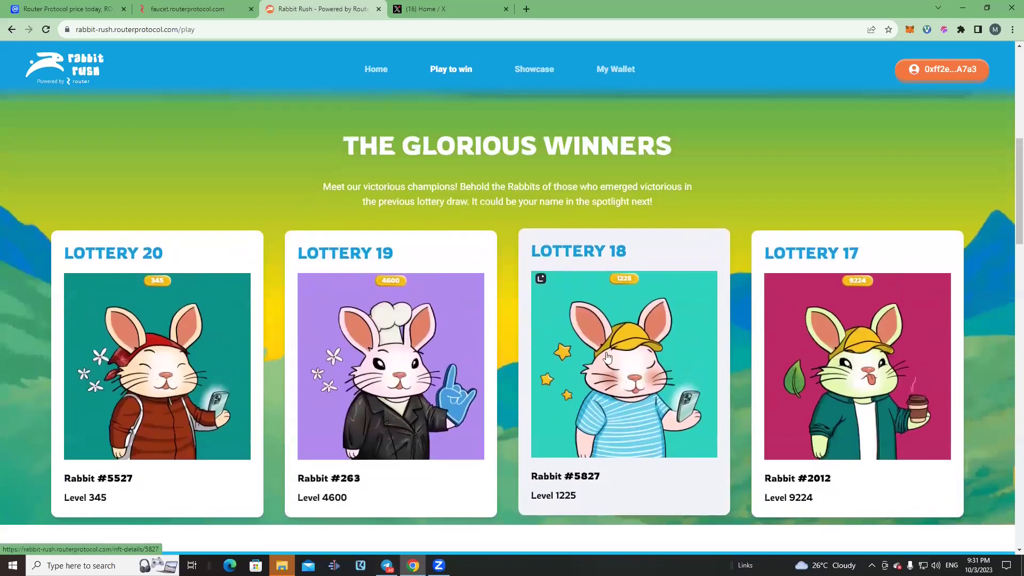